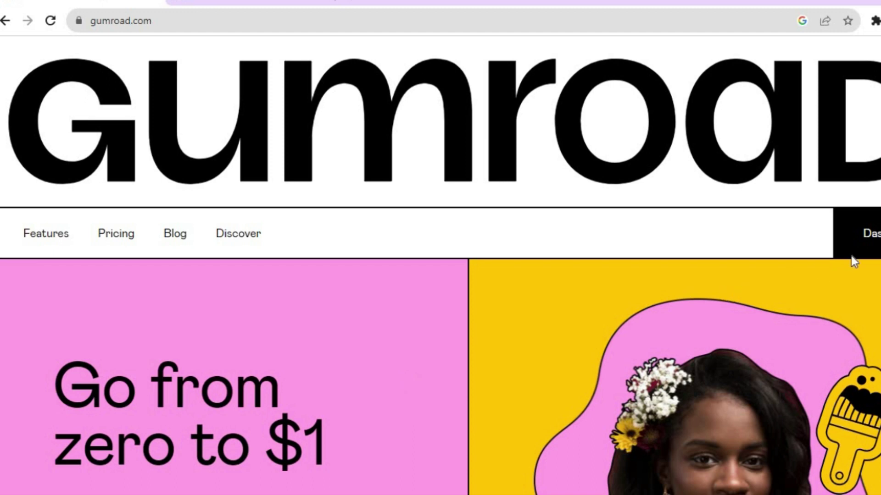
- Review the Pricing page's 10% flat fee with no monthly charges, then return to the dashboard
{"action": "left_click", "coordinate": [113, 236]}
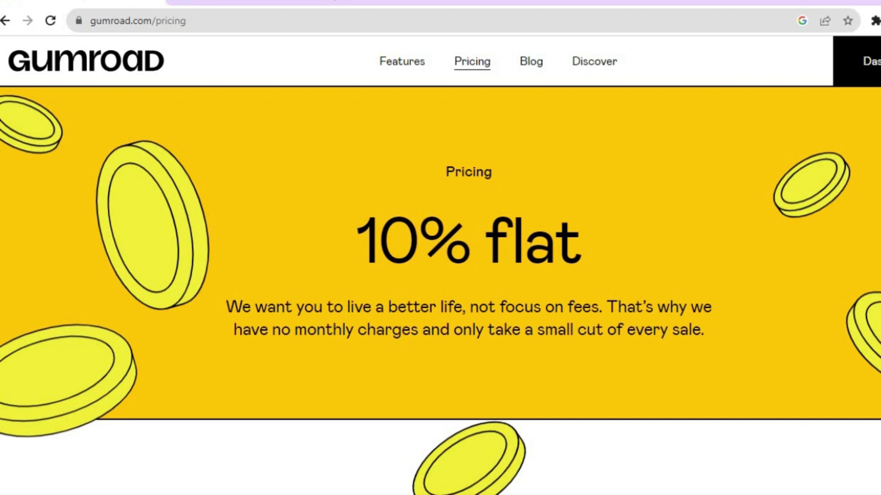
{"action": "scroll", "coordinate": [440, 275], "scroll_direction": "down", "scroll_amount": 4}
{"action": "scroll", "coordinate": [441, 275], "scroll_direction": "up", "scroll_amount": 3}
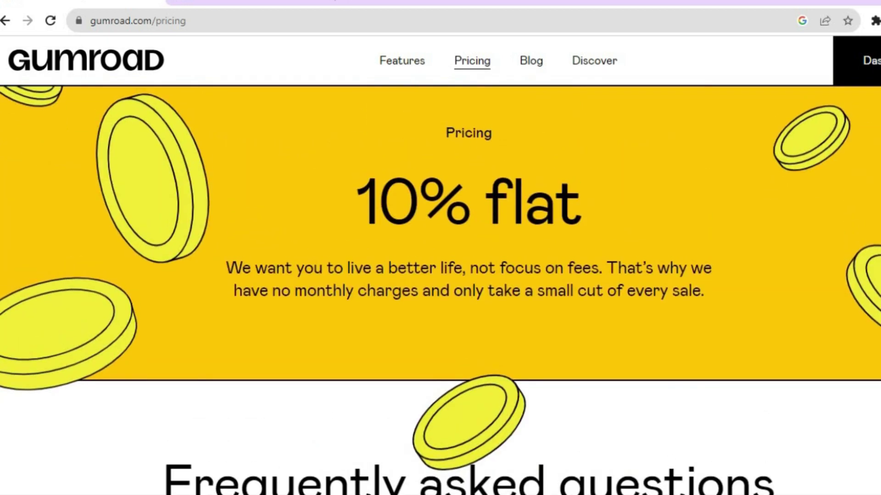
{"action": "scroll", "coordinate": [441, 275], "scroll_direction": "up", "scroll_amount": 1}
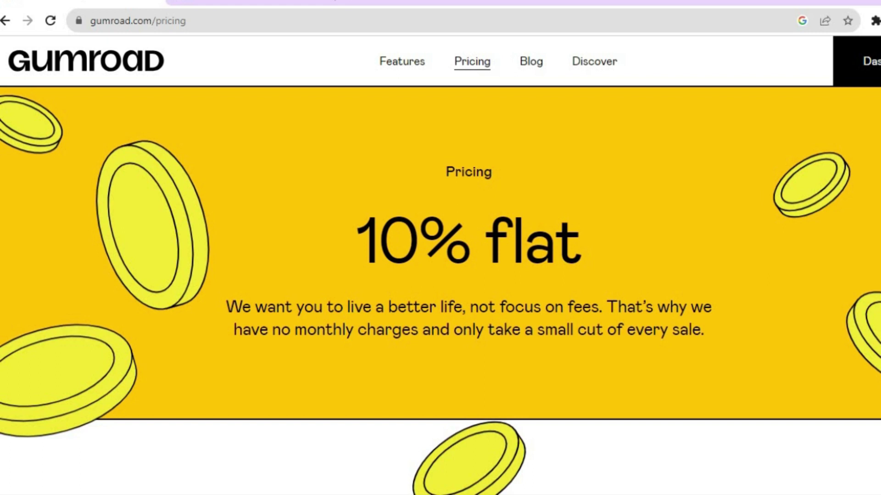
{"action": "left_click", "coordinate": [237, 3]}
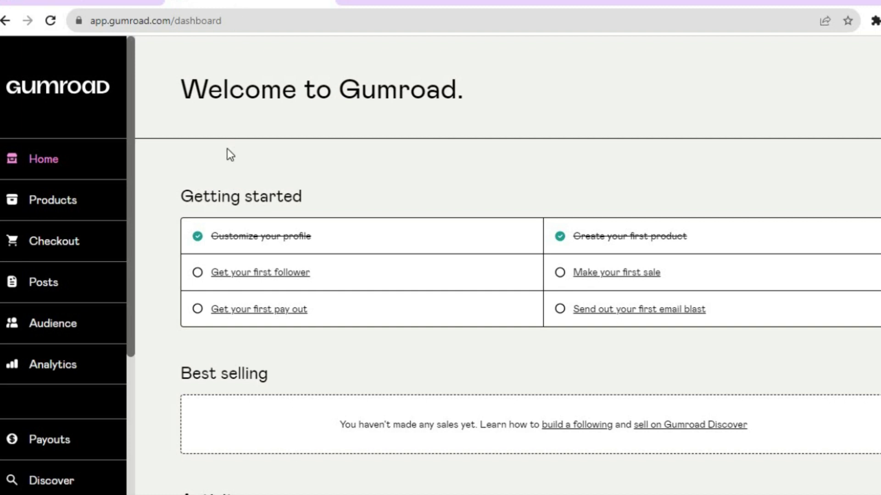
- Open the Products list showing the published SIMPLE ANSWERS product at $10
{"action": "left_click", "coordinate": [66, 211]}
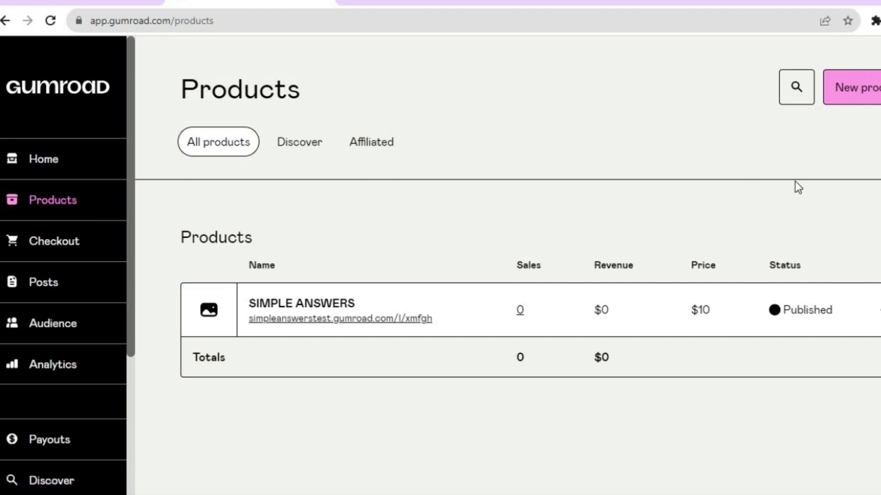
- Start a new product named FIRST with the Digital product type
{"action": "left_click", "coordinate": [846, 88]}
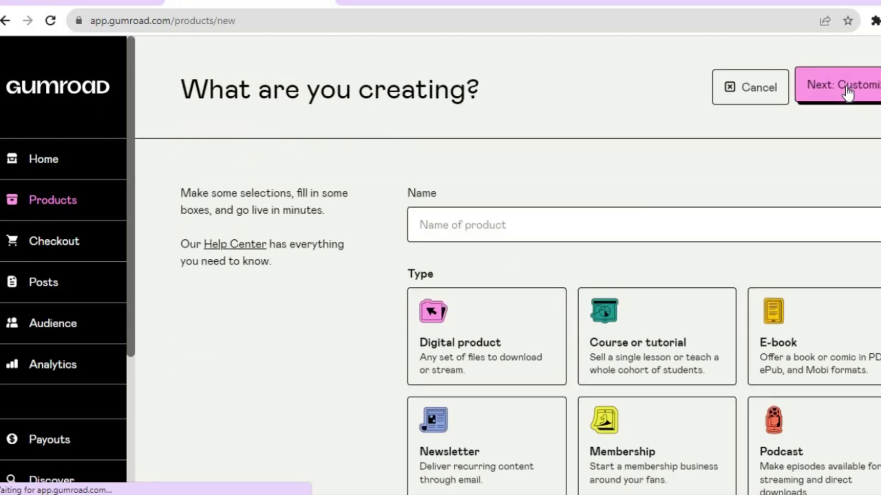
{"action": "scroll", "coordinate": [505, 276], "scroll_direction": "down", "scroll_amount": 1}
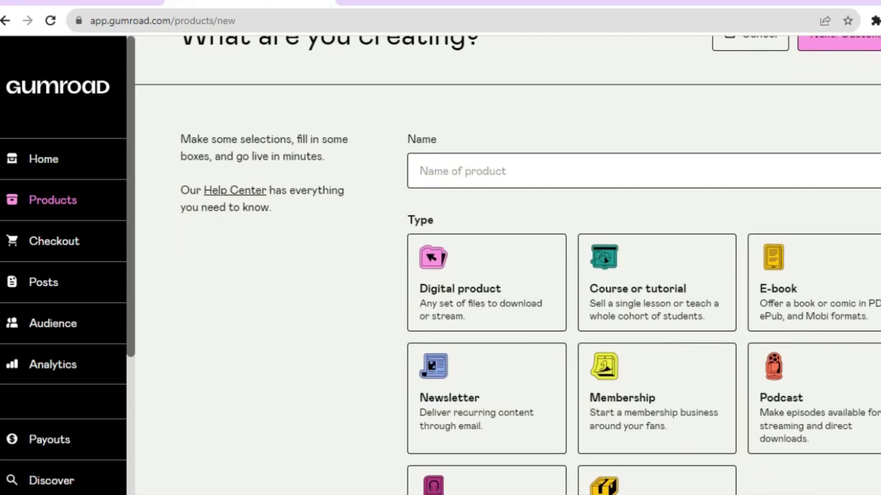
{"action": "left_click", "coordinate": [720, 173]}
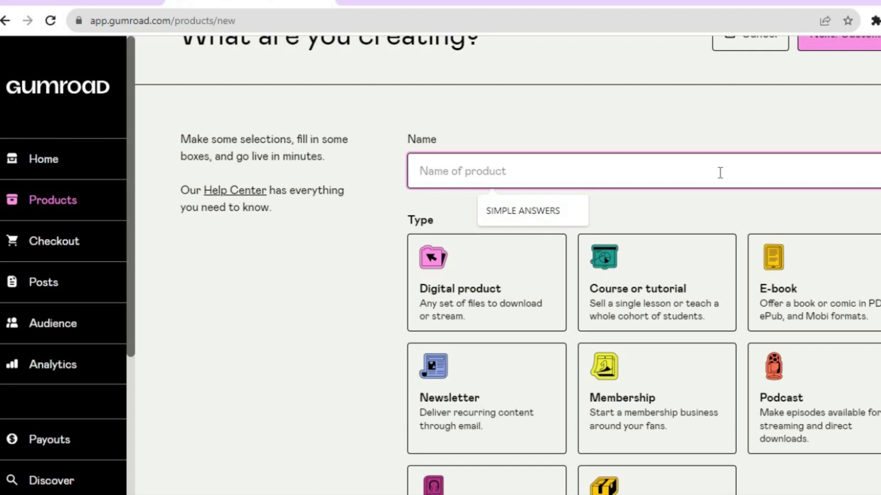
{"action": "type", "text": "FIRST"}
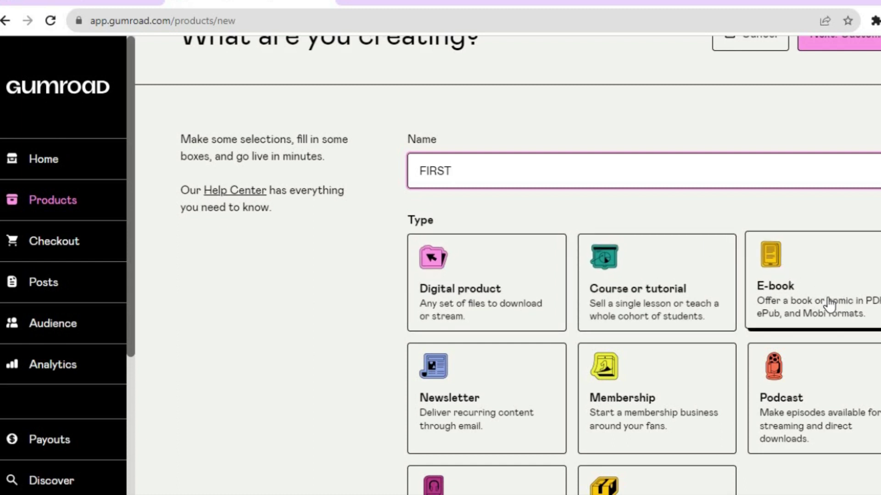
{"action": "left_click", "coordinate": [474, 286]}
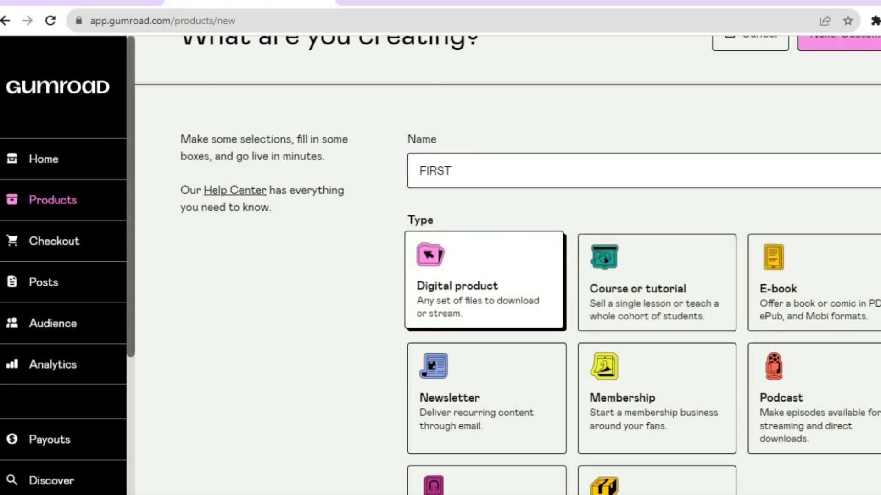
- Set the FIRST product's price to 1 in US Dollars
{"action": "scroll", "coordinate": [505, 252], "scroll_direction": "down", "scroll_amount": 5}
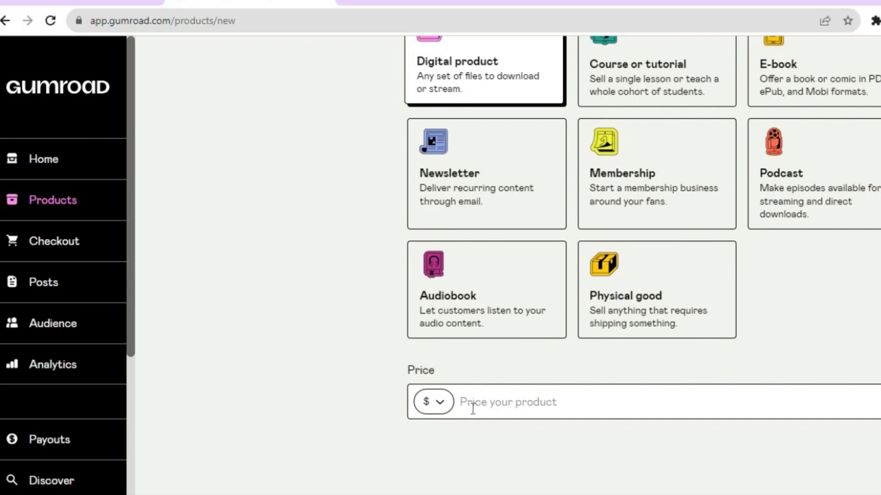
{"action": "left_click", "coordinate": [444, 408]}
{"action": "left_click", "coordinate": [442, 405]}
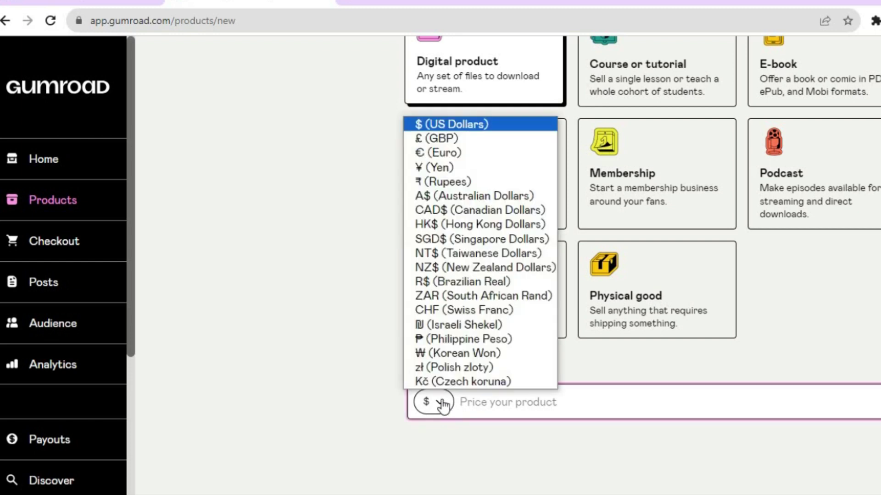
{"action": "left_click", "coordinate": [464, 124]}
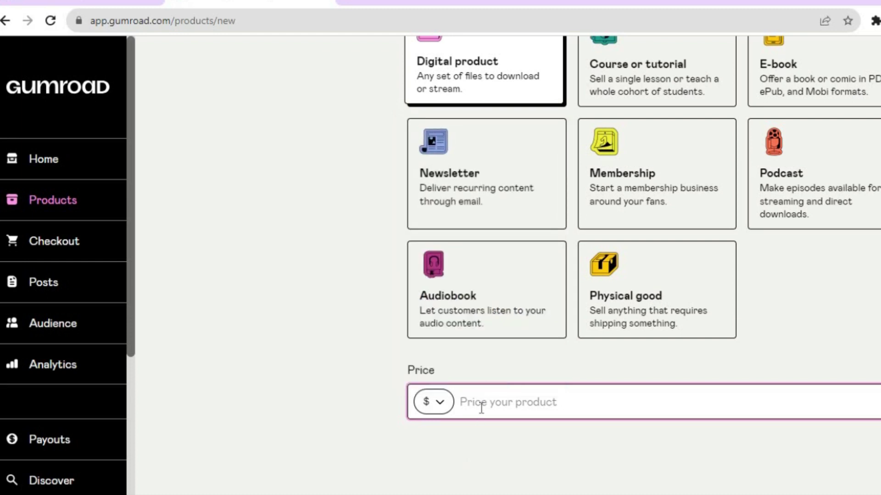
{"action": "type", "text": "1"}
{"action": "scroll", "coordinate": [481, 408], "scroll_direction": "up", "scroll_amount": 6}
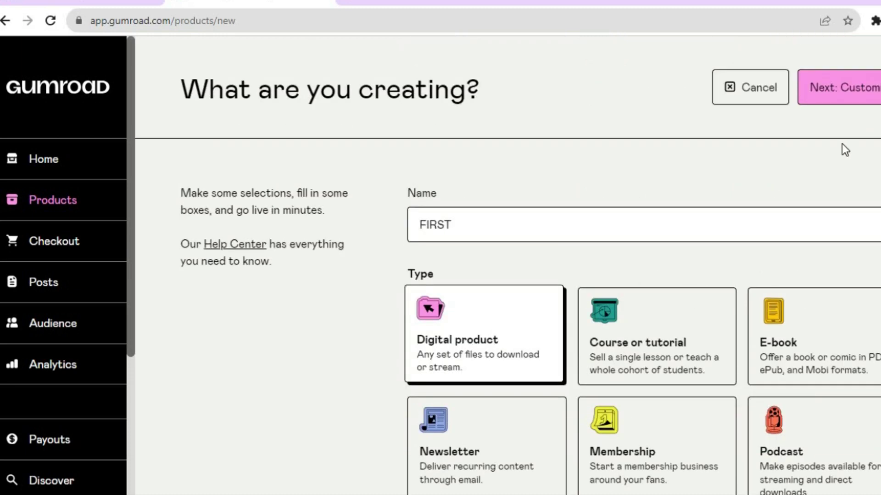
- Create the FIRST product and scroll its edit page down to the call-to-action field
{"action": "left_click", "coordinate": [830, 88]}
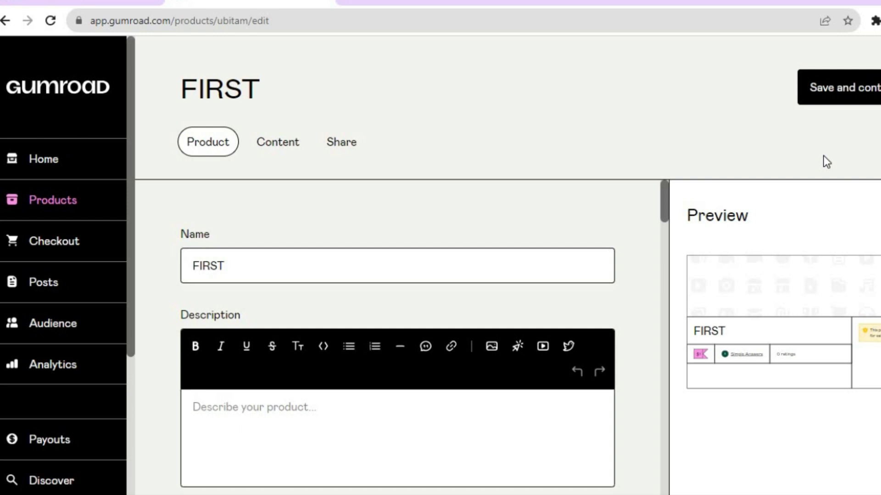
{"action": "scroll", "coordinate": [752, 273], "scroll_direction": "down", "scroll_amount": 3}
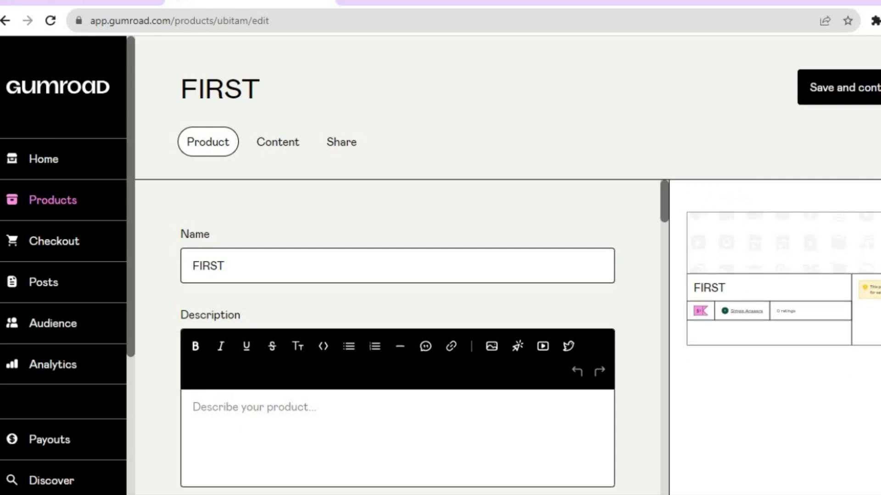
{"action": "scroll", "coordinate": [753, 273], "scroll_direction": "up", "scroll_amount": 2}
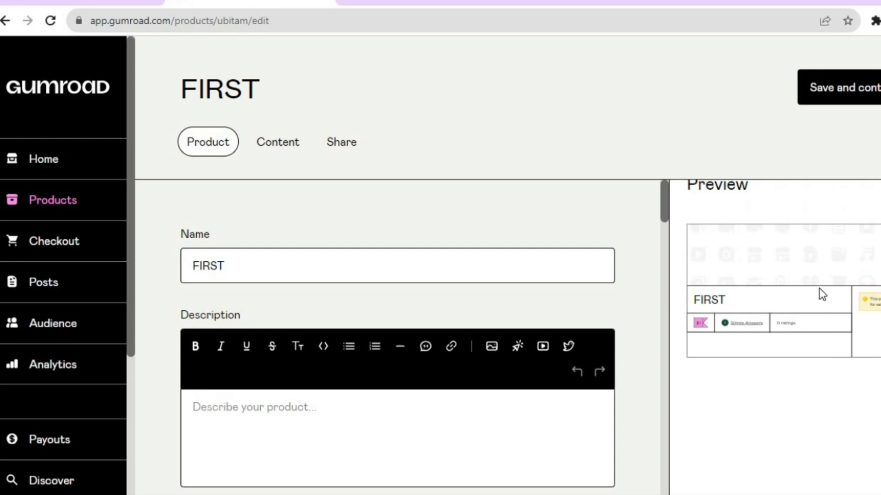
{"action": "scroll", "coordinate": [710, 205], "scroll_direction": "up", "scroll_amount": 1}
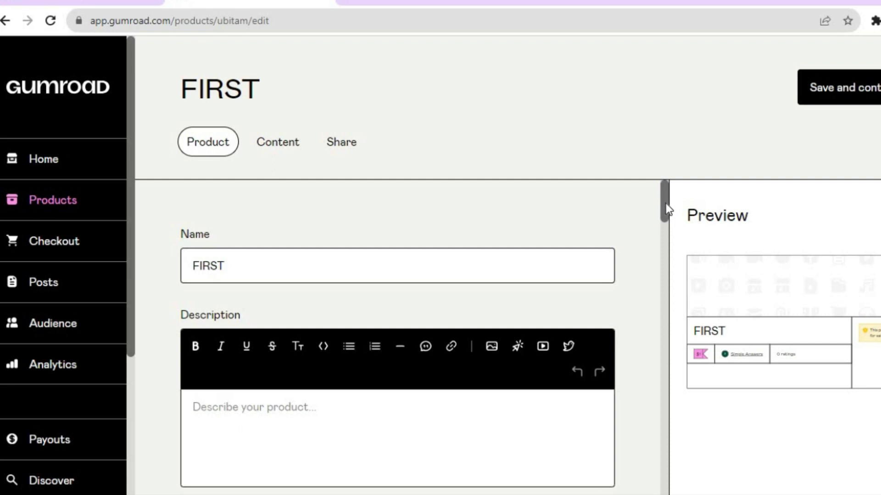
{"action": "left_click_drag", "start_coordinate": [665, 203], "coordinate": [662, 238]}
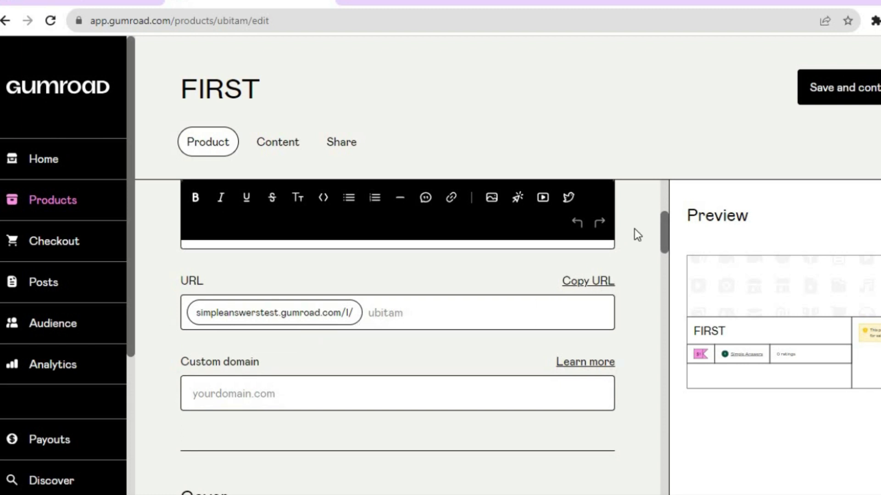
{"action": "left_click_drag", "start_coordinate": [663, 232], "coordinate": [664, 274]}
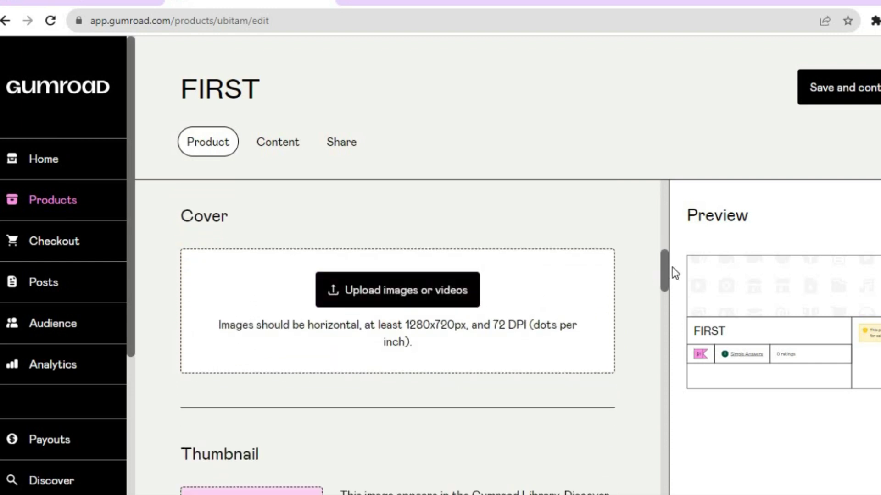
{"action": "left_click_drag", "start_coordinate": [665, 269], "coordinate": [646, 332]}
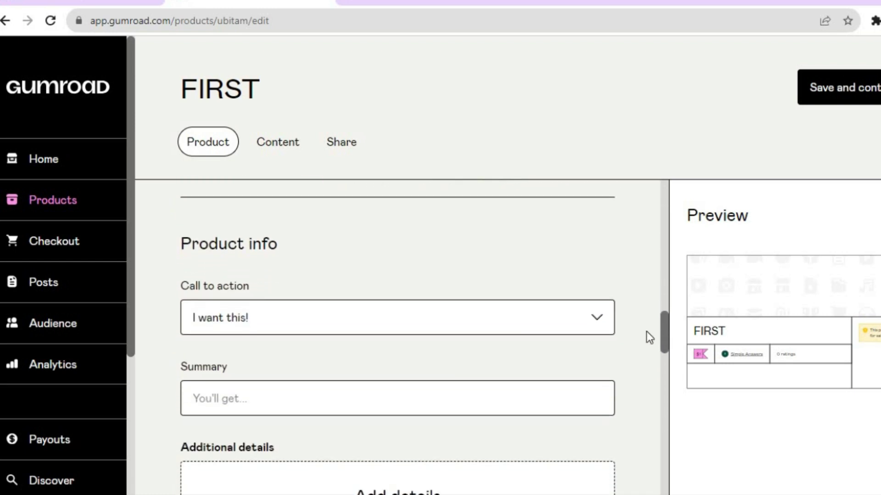
- Keep 'I want this!' as the call to action and bring the Cover section into view
{"action": "left_click", "coordinate": [454, 329]}
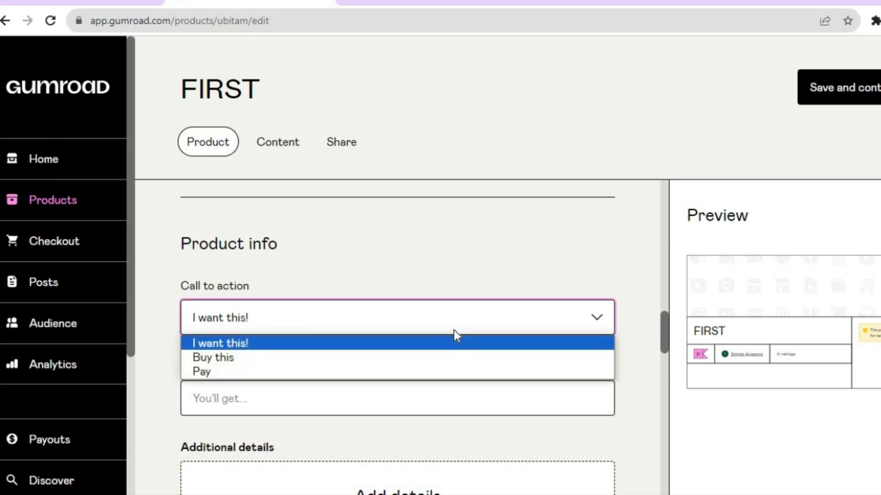
{"action": "left_click", "coordinate": [422, 348]}
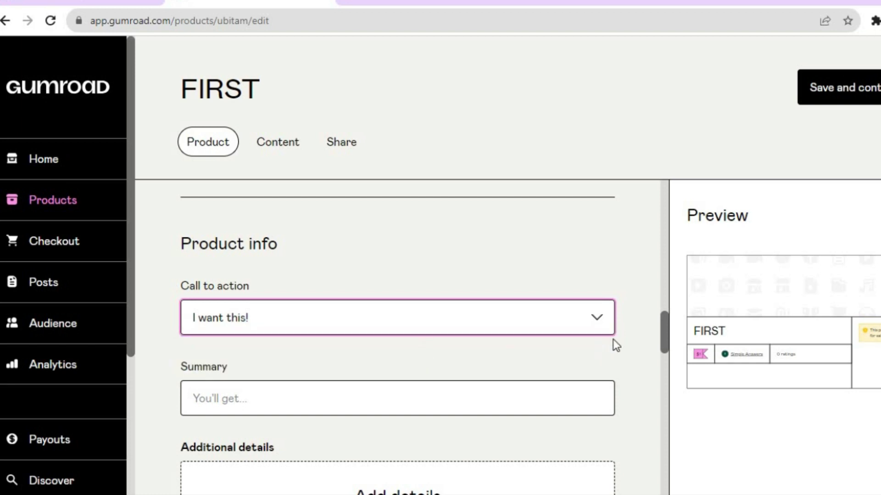
{"action": "left_click_drag", "start_coordinate": [664, 323], "coordinate": [646, 225]}
{"action": "scroll", "coordinate": [659, 450], "scroll_direction": "down", "scroll_amount": 7}
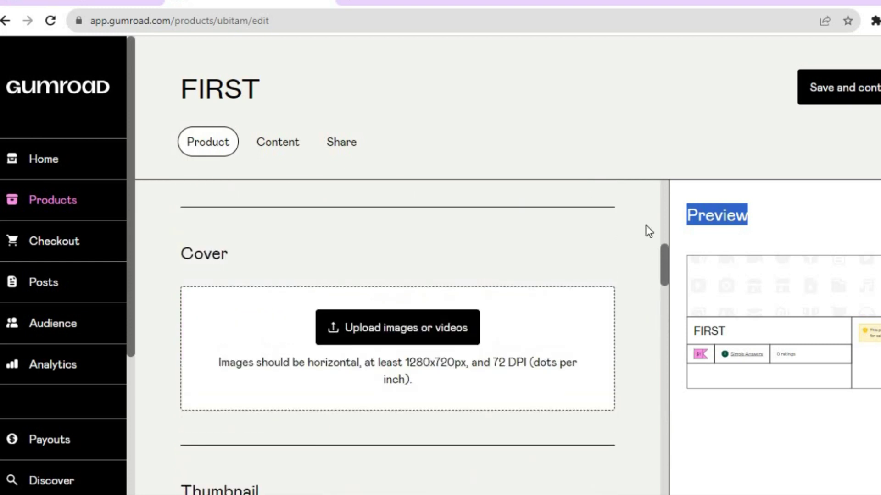
{"action": "left_click", "coordinate": [641, 212]}
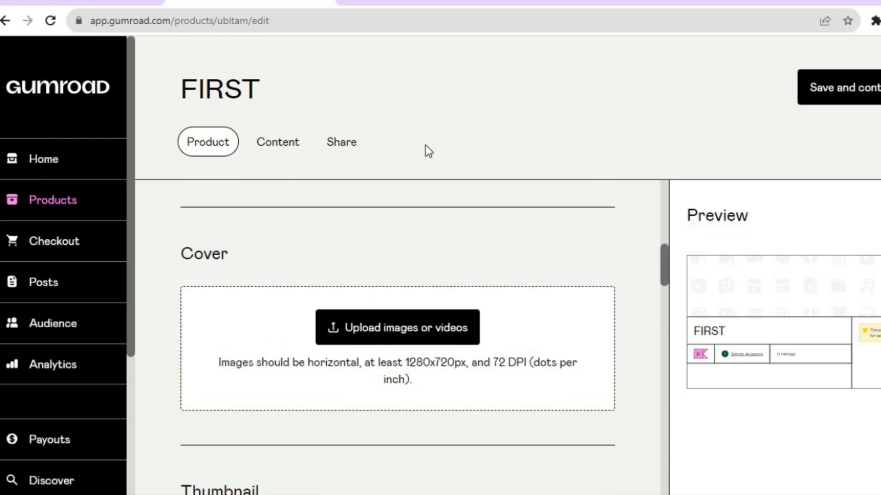
- In FIRST's Content tab, dismiss the file-upload options and write TYPING in the editor
{"action": "left_click", "coordinate": [277, 142]}
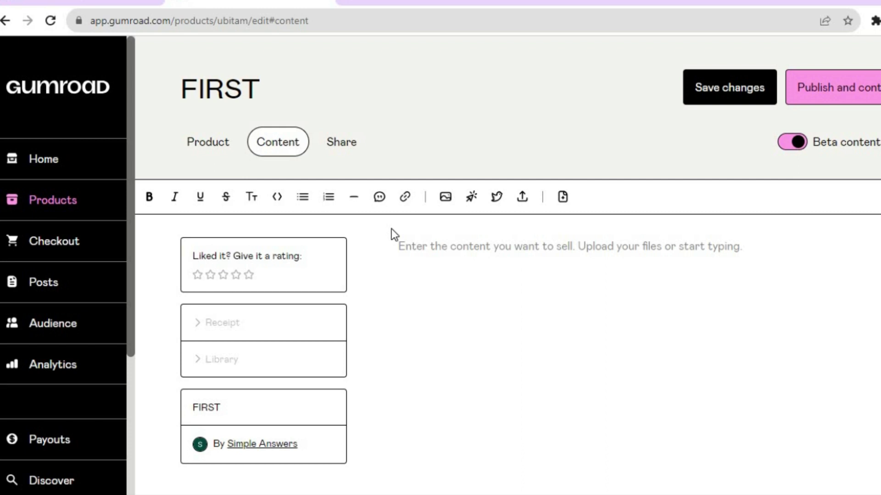
{"action": "left_click", "coordinate": [521, 198]}
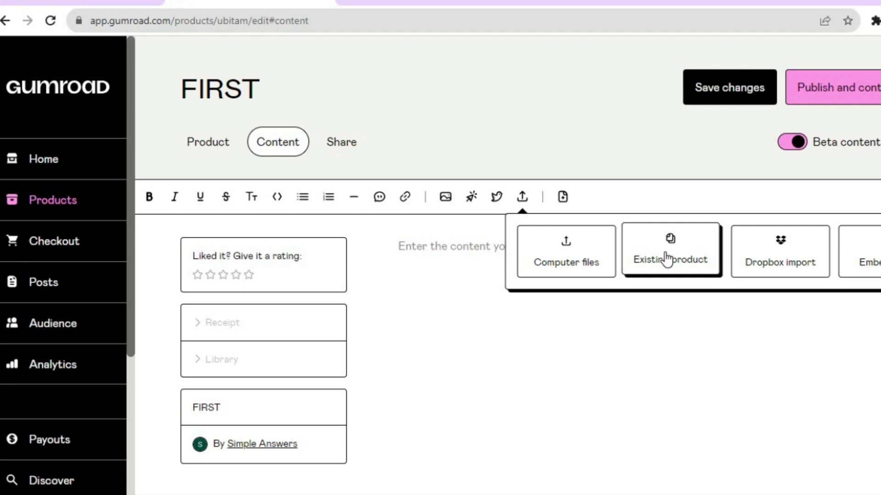
{"action": "left_click", "coordinate": [426, 246]}
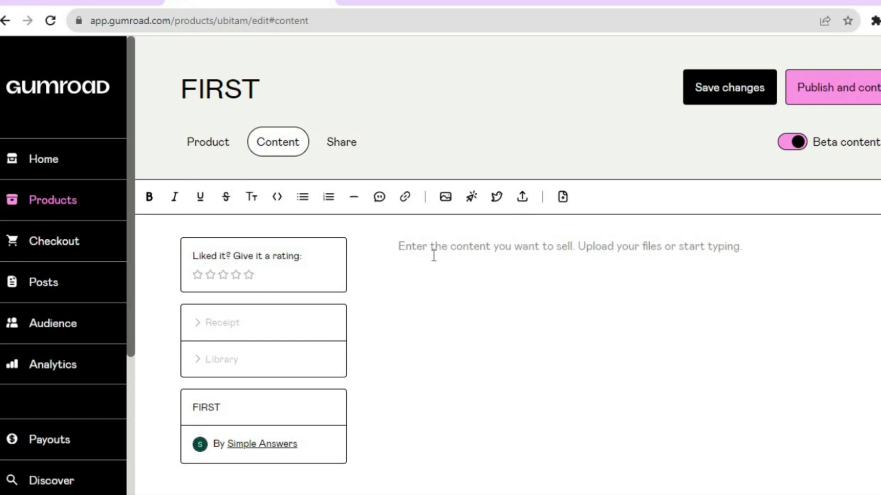
{"action": "type", "text": "T"}
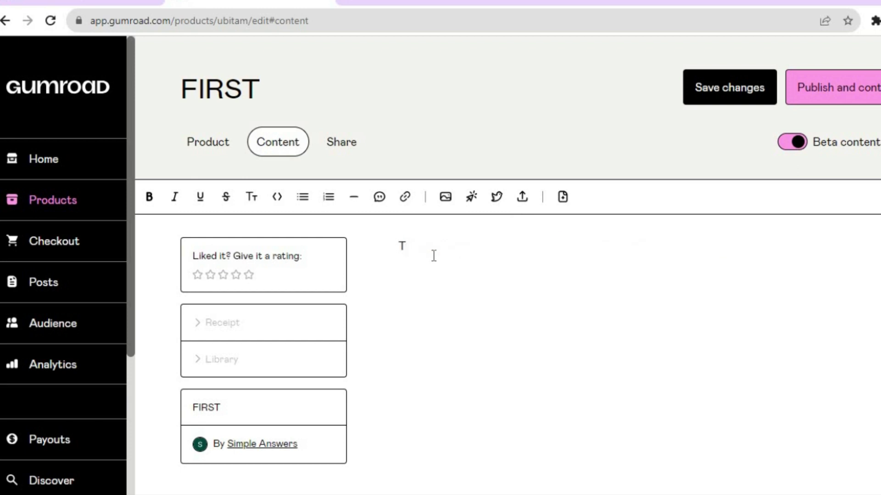
{"action": "type", "text": "YPING"}
- Add a content page named TEST, save and publish FIRST, then open Checkout discounts
{"action": "left_click", "coordinate": [563, 197]}
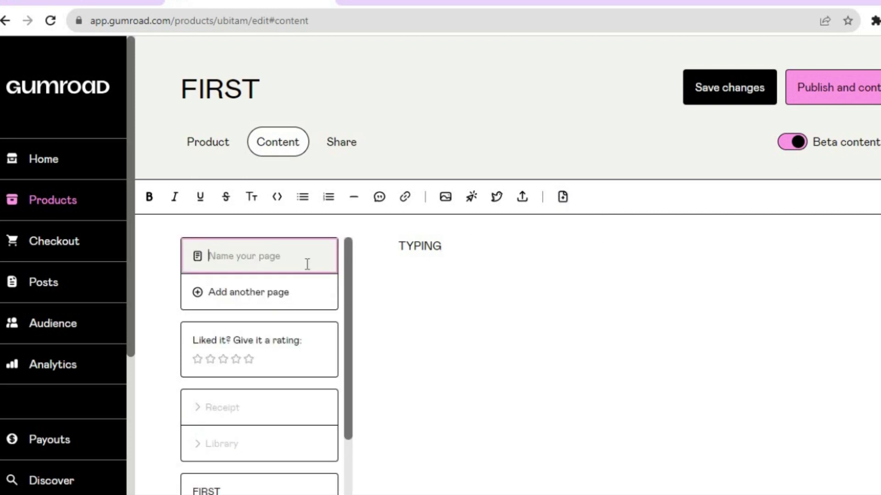
{"action": "type", "text": "TEST"}
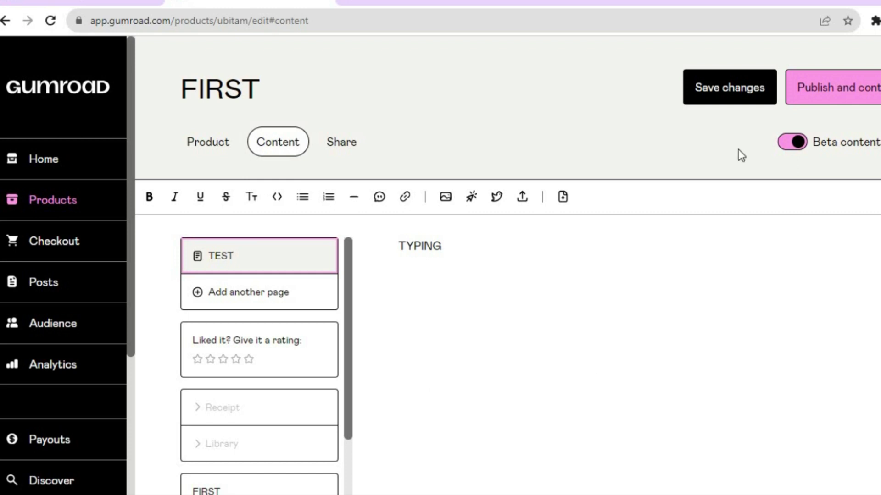
{"action": "left_click", "coordinate": [722, 89]}
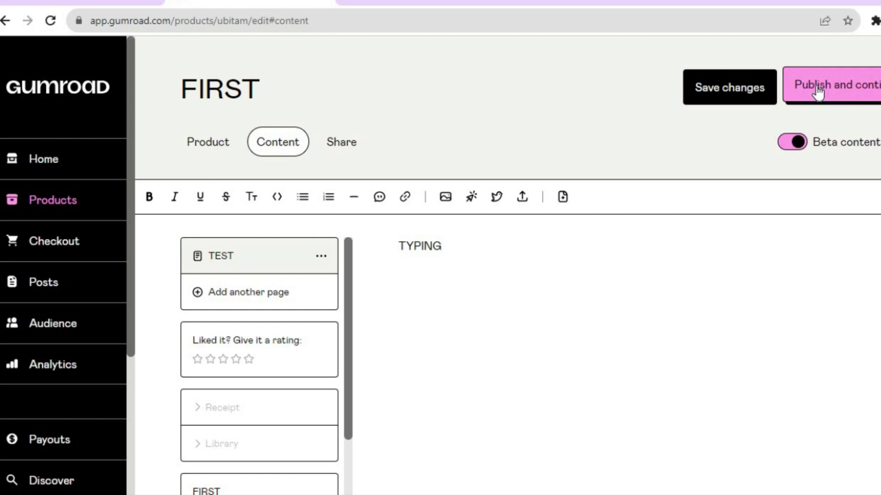
{"action": "left_click", "coordinate": [817, 92]}
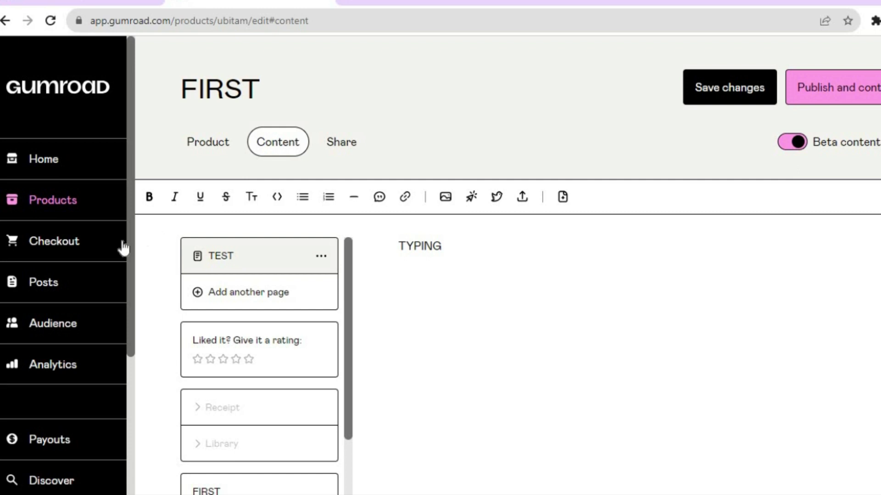
{"action": "left_click", "coordinate": [68, 242]}
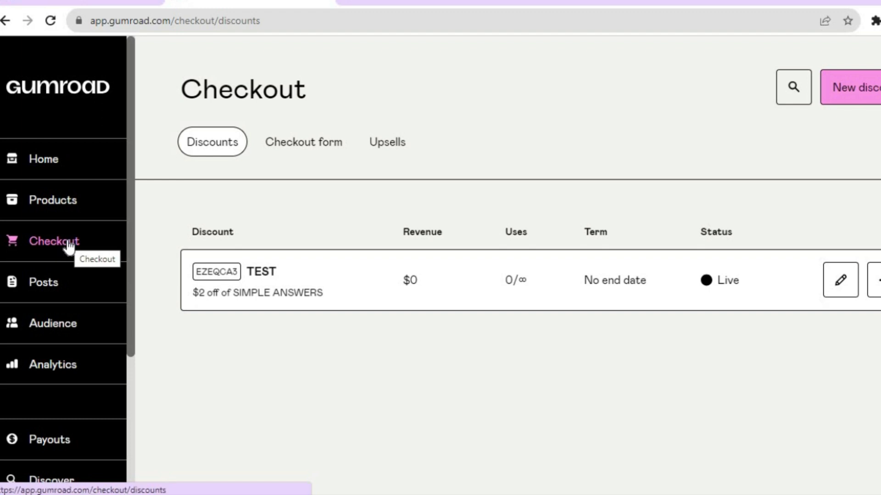
- Draft a new discount named TEST that applies to the SIMPLE ANSWERS product
{"action": "left_click", "coordinate": [874, 85]}
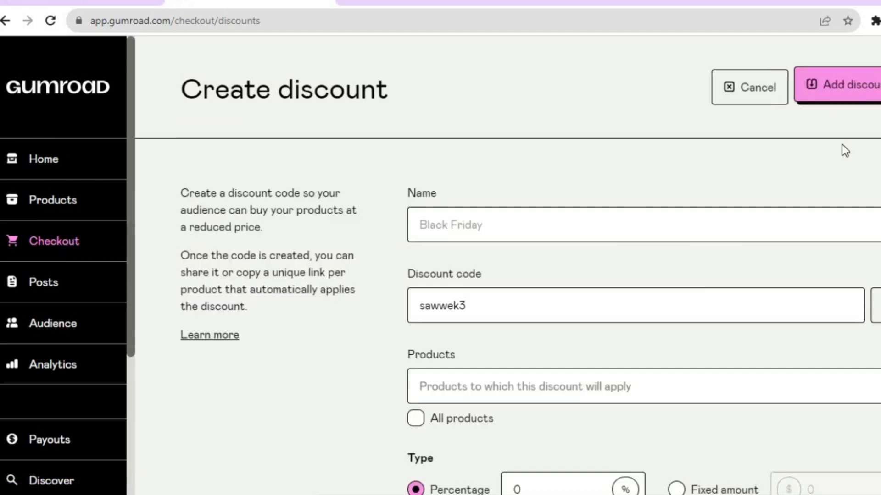
{"action": "left_click", "coordinate": [570, 226]}
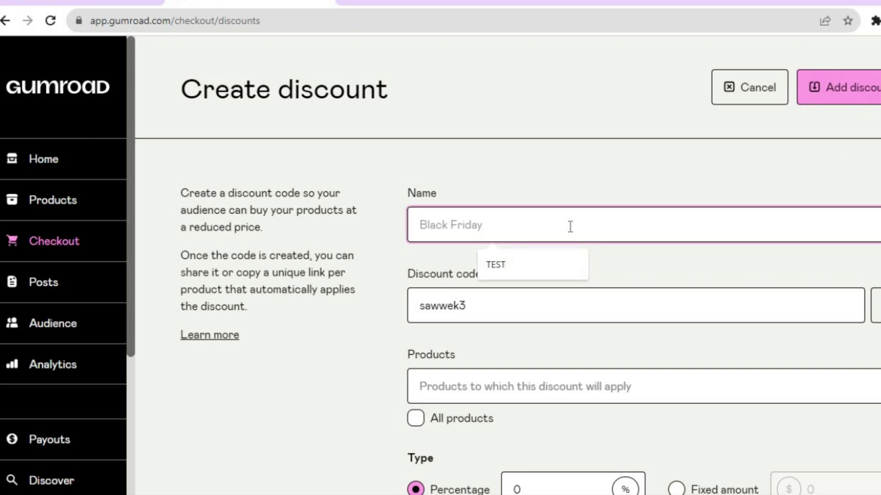
{"action": "left_click", "coordinate": [522, 270]}
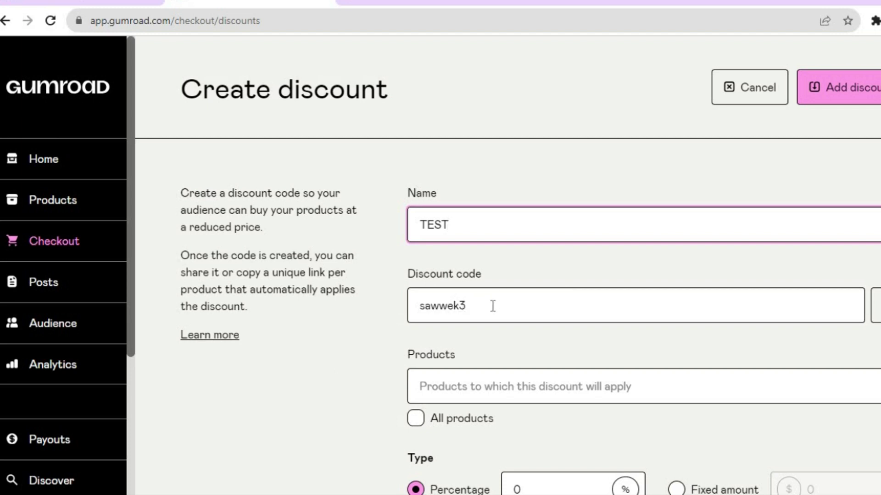
{"action": "scroll", "coordinate": [493, 305], "scroll_direction": "down", "scroll_amount": 3}
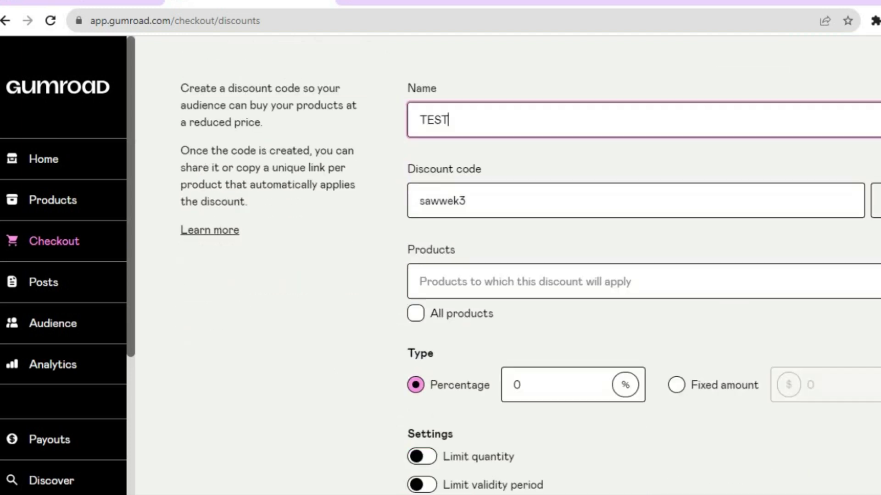
{"action": "left_click", "coordinate": [775, 280]}
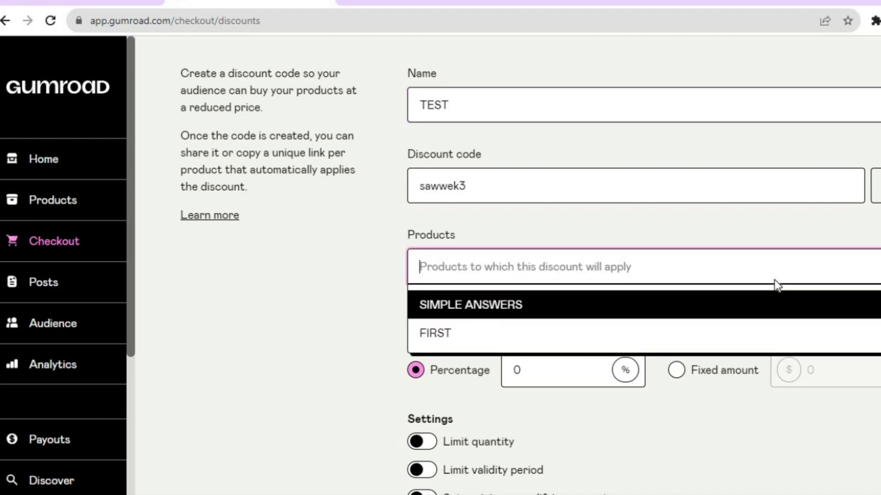
{"action": "left_click", "coordinate": [748, 308]}
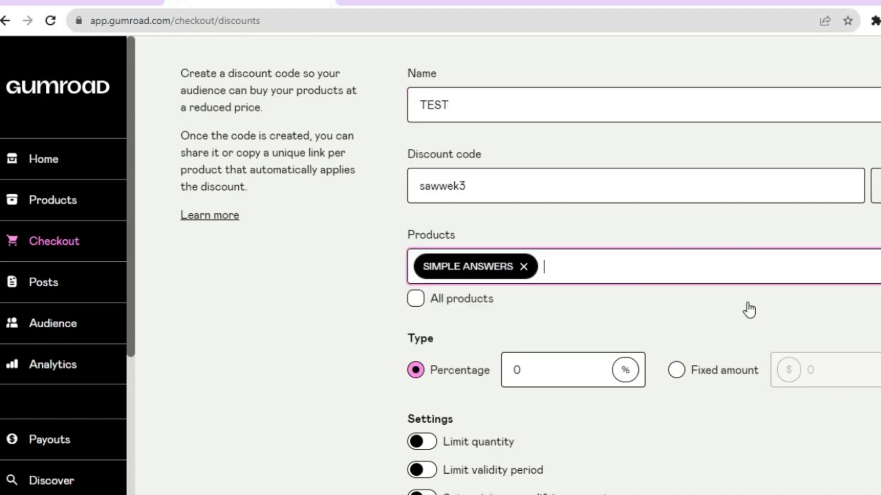
{"action": "scroll", "coordinate": [624, 369], "scroll_direction": "down", "scroll_amount": 3}
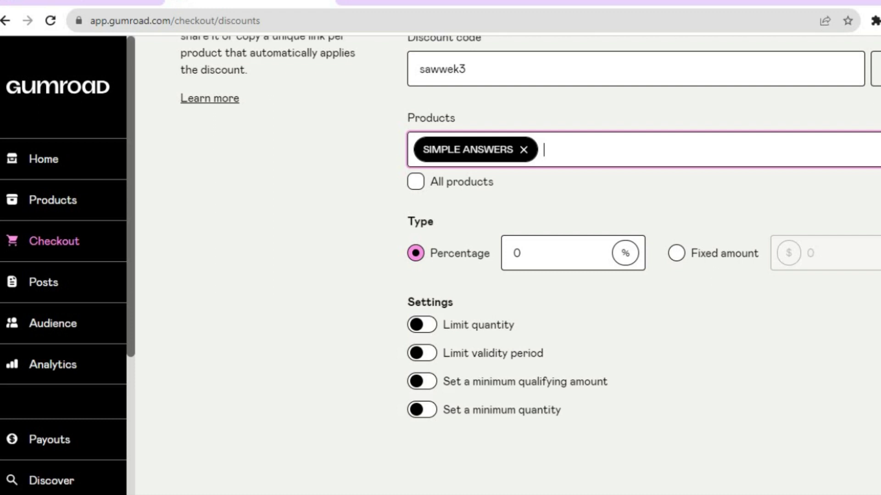
{"action": "scroll", "coordinate": [505, 275], "scroll_direction": "up", "scroll_amount": 5}
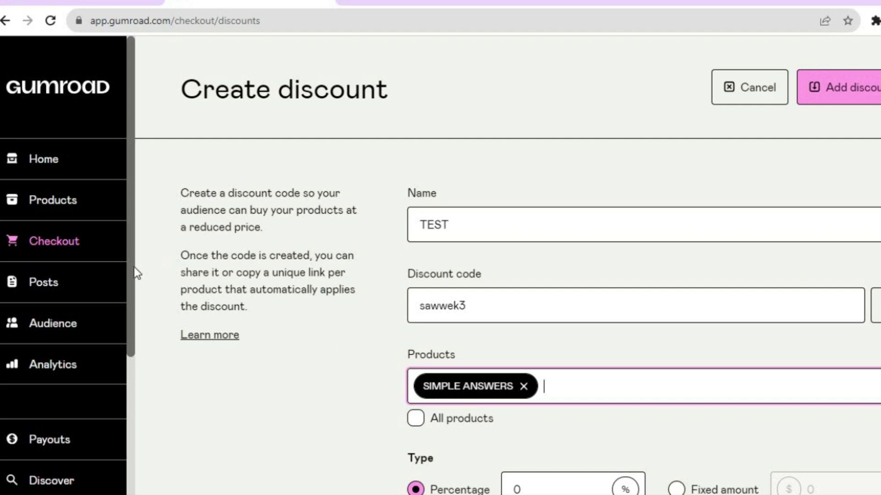
{"action": "left_click_drag", "start_coordinate": [131, 269], "coordinate": [128, 358]}
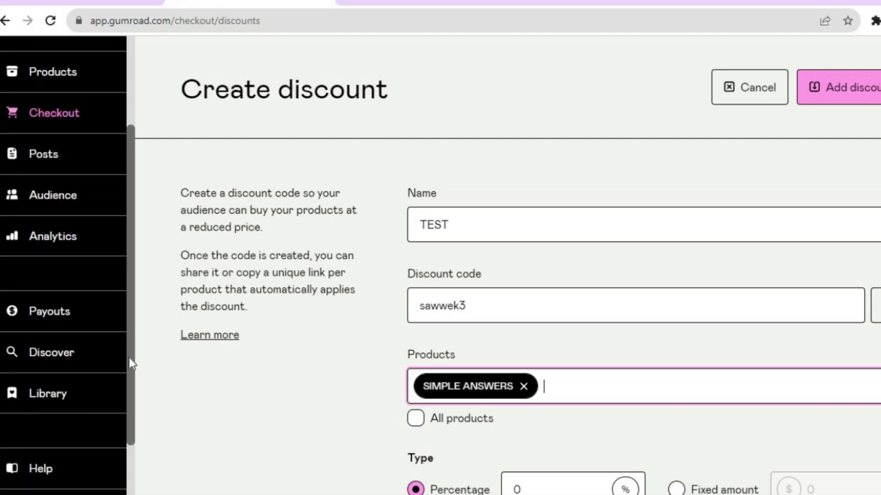
- Open Payouts showing $0 balances and earnings, then its payout settings
{"action": "left_click", "coordinate": [60, 318]}
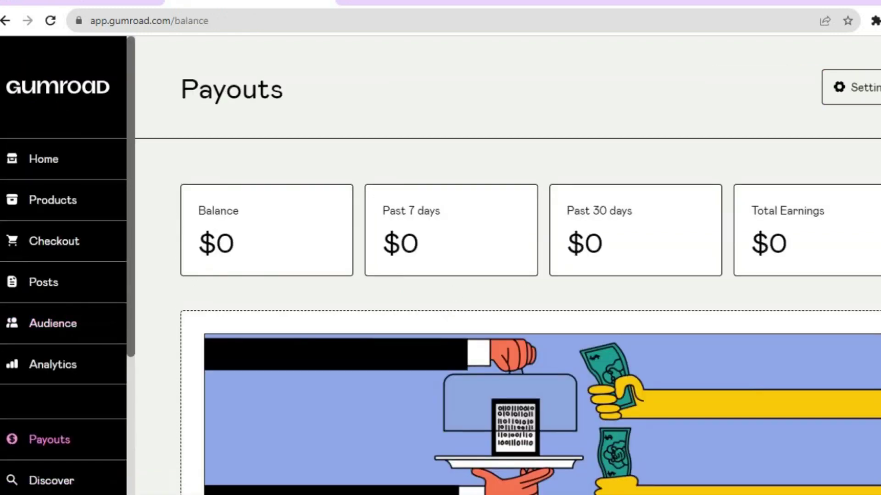
{"action": "left_click", "coordinate": [839, 87]}
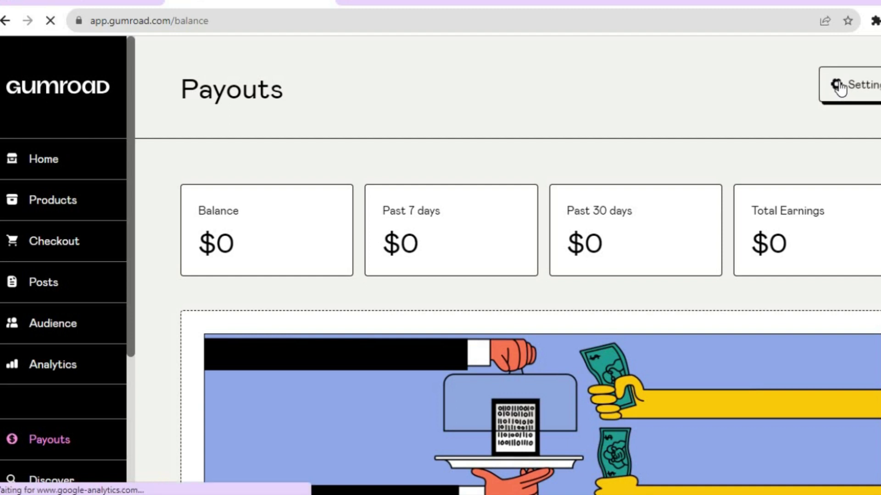